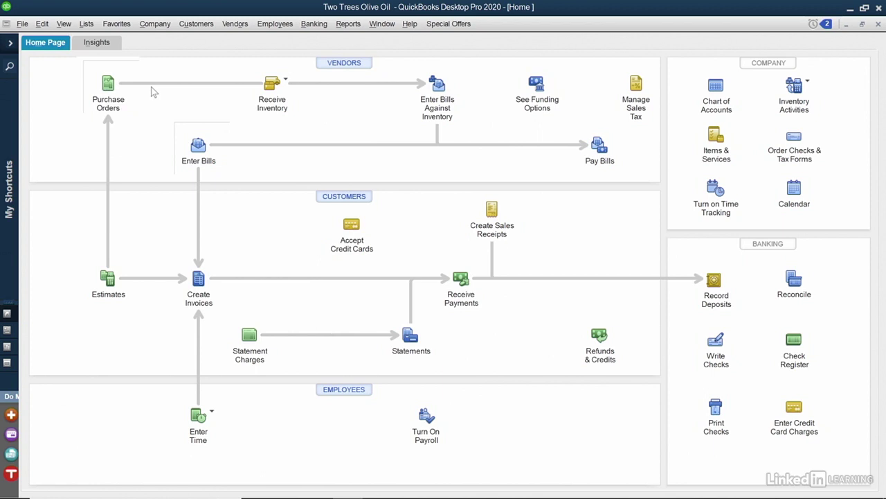
# - Review the company preferences for Items & Inventory to check whether inventory and purchase orders are active, leaving the settings unsaved
pyautogui.click(43, 23)
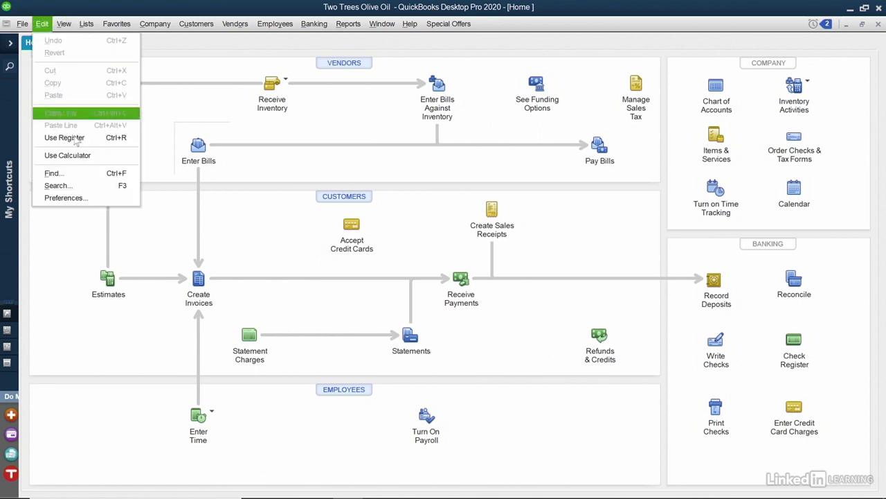
pyautogui.click(92, 200)
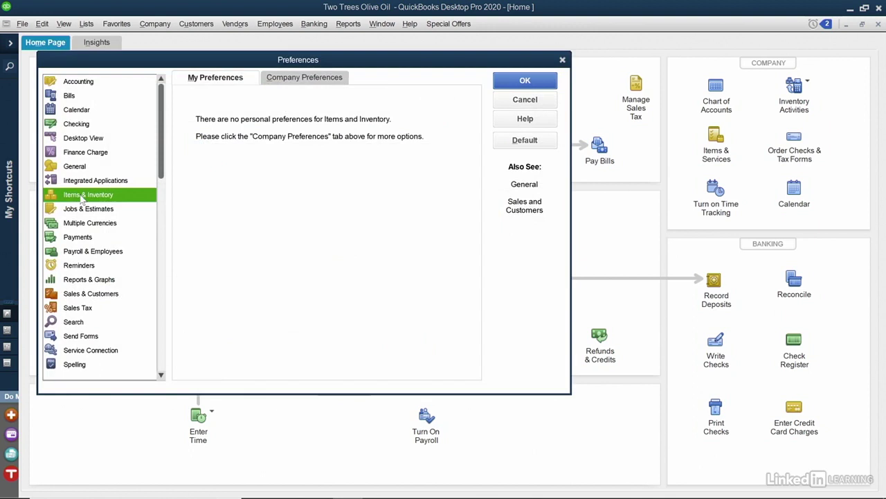
pyautogui.click(303, 78)
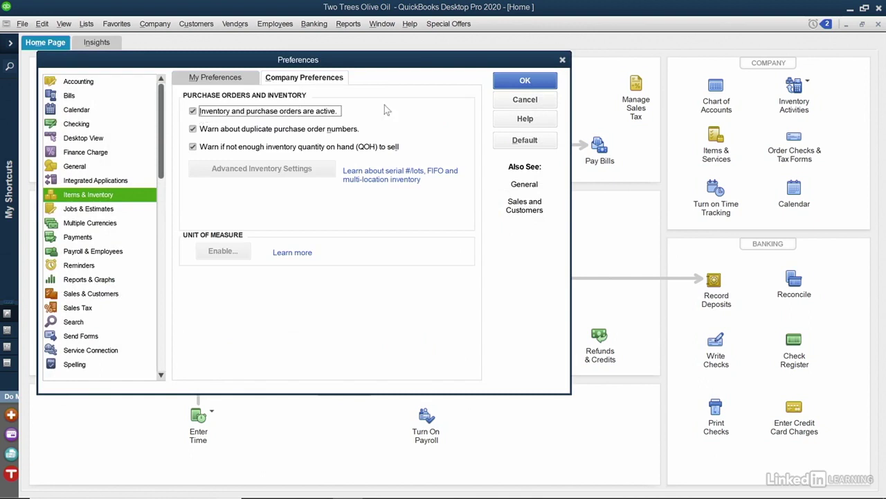
pyautogui.click(510, 104)
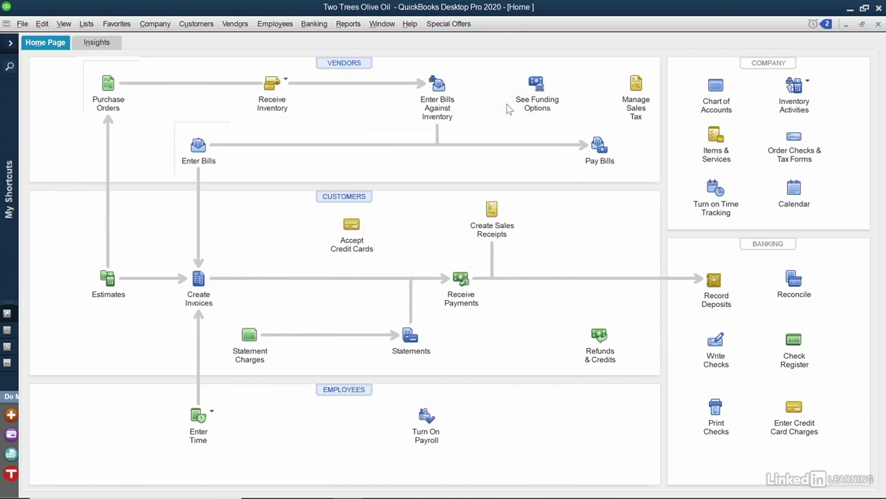
# - Mark service item TP012 as used in assemblies or subcontracted, with purchase description "Tasting party cost is PP" and cost 10.00
pyautogui.click(717, 141)
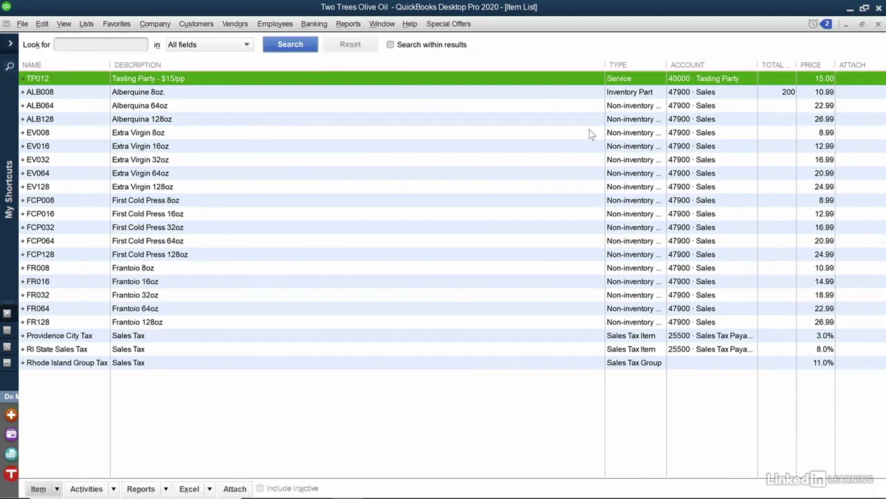
pyautogui.doubleClick(213, 79)
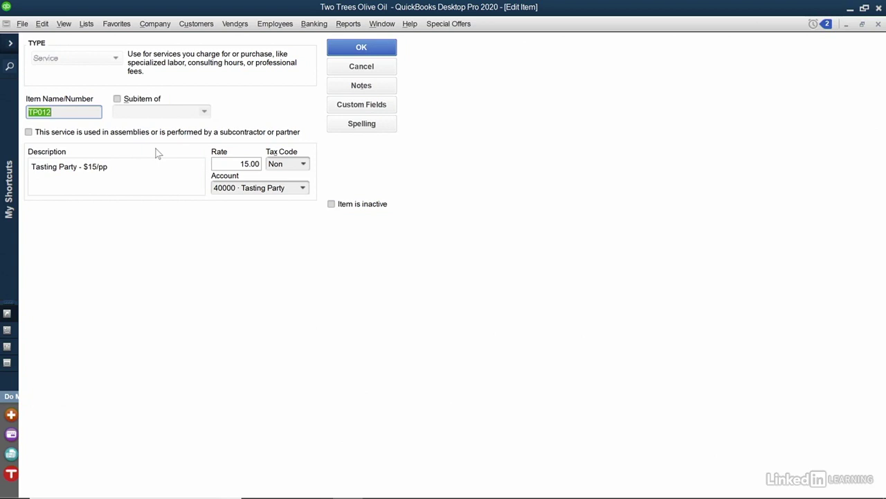
pyautogui.click(29, 131)
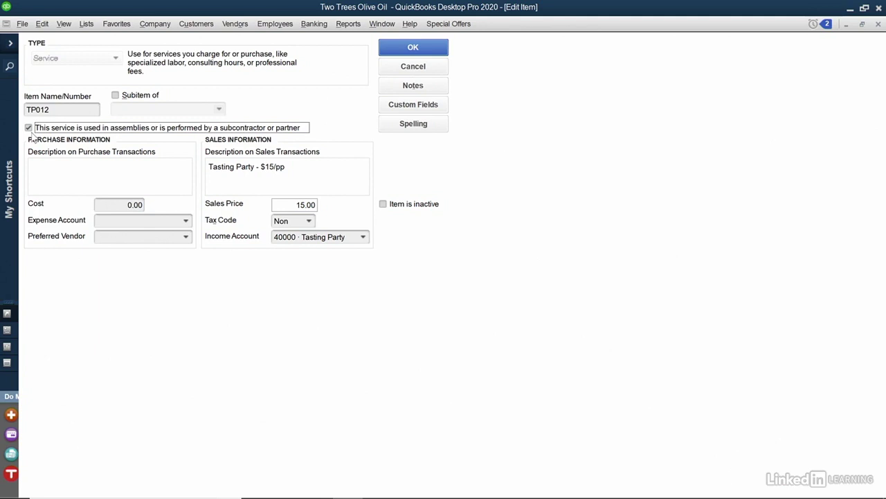
pyautogui.click(49, 178)
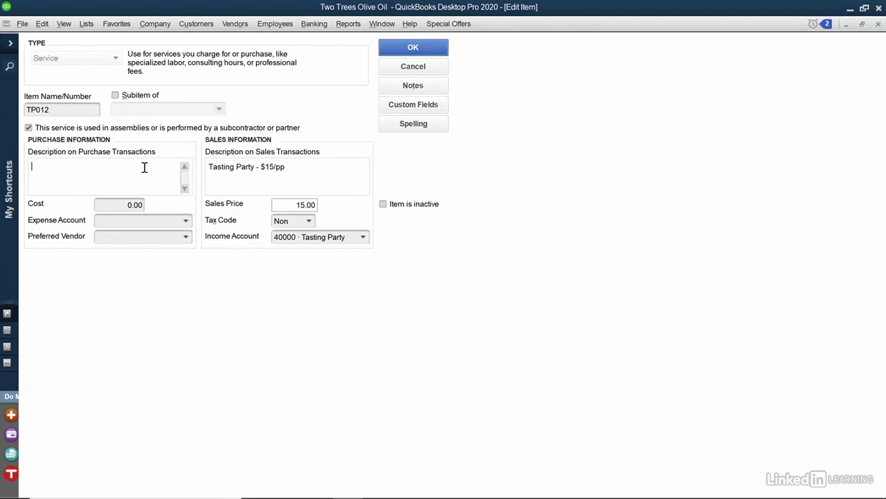
pyautogui.write('Tasting party cost is PP')
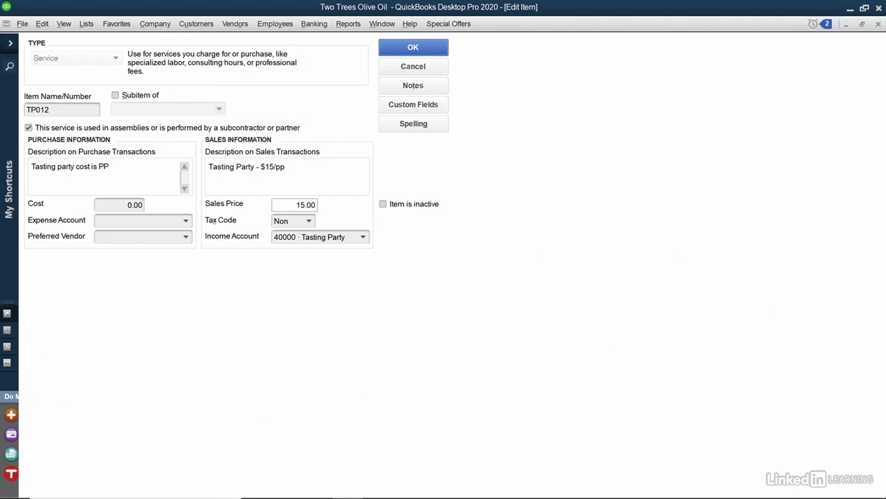
pyautogui.click(128, 203)
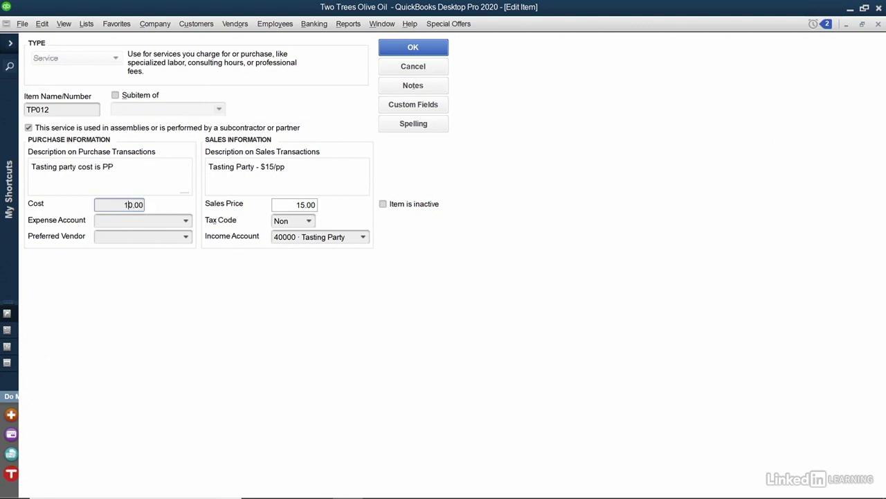
# - Create expense account 66800 named "Metalworks Tasting Parties" and assign it as the tasting party item's expense account
pyautogui.click(185, 221)
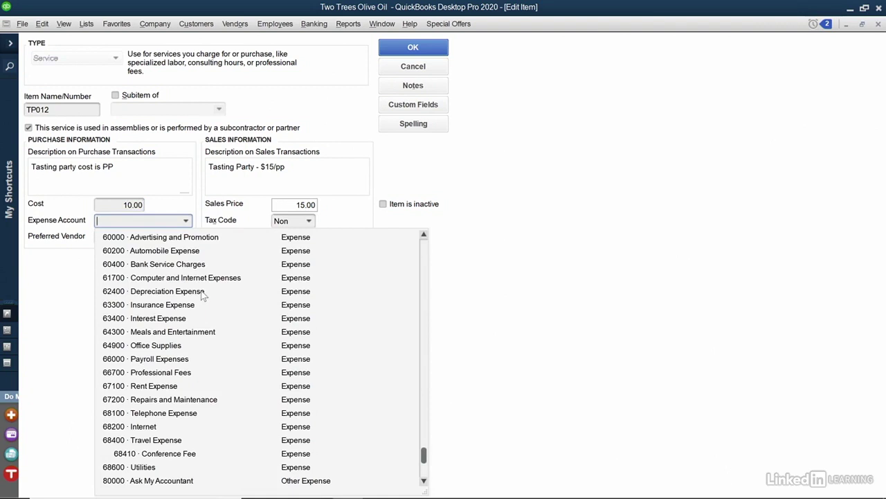
pyautogui.scroll(6, 199, 305)
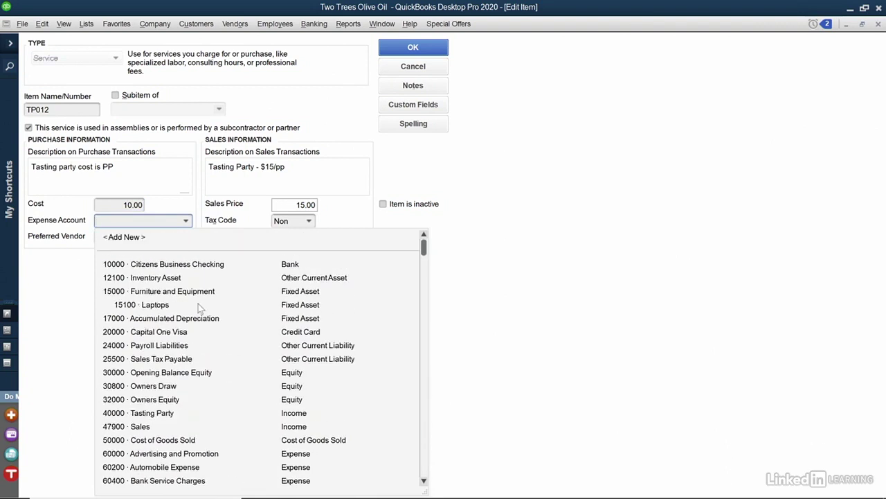
pyautogui.click(138, 238)
pyautogui.click(139, 238)
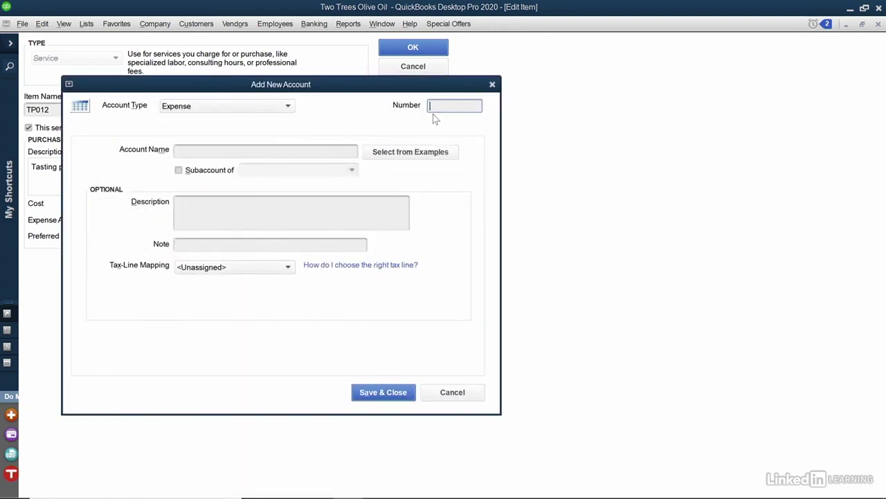
pyautogui.write('66800')
pyautogui.click(317, 150)
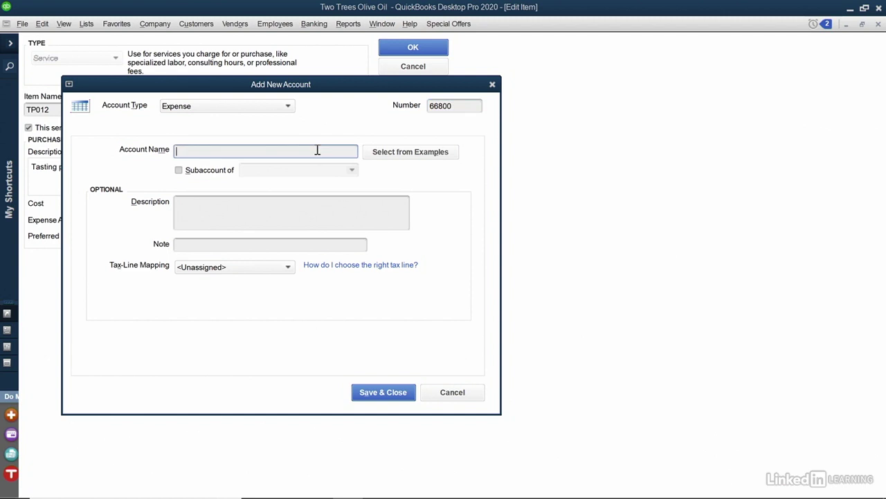
pyautogui.write('Metalworks Tasting Parties')
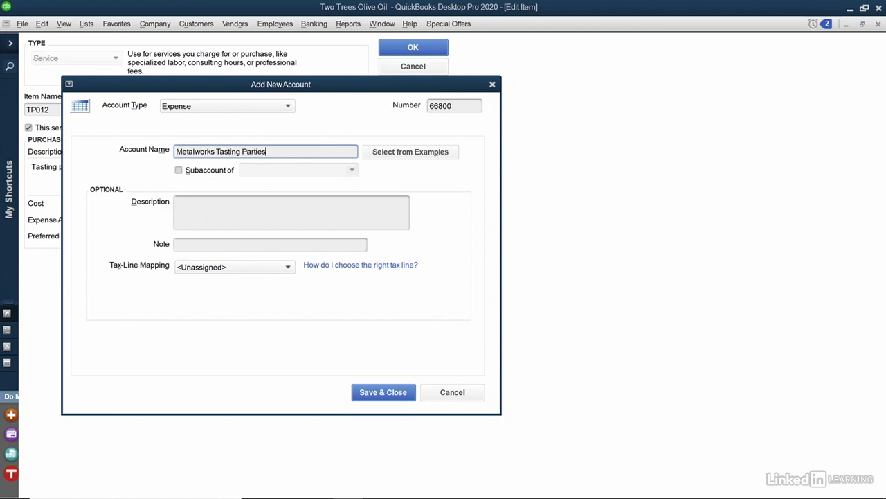
pyautogui.click(378, 393)
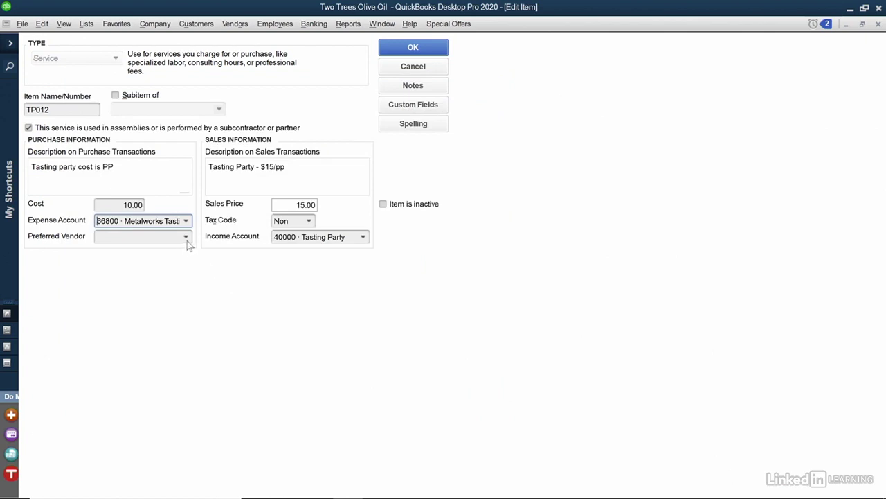
# - Set Metalworks Presses as the preferred vendor and save the item, updating existing transactions and skipping the spelling corrections
pyautogui.click(186, 238)
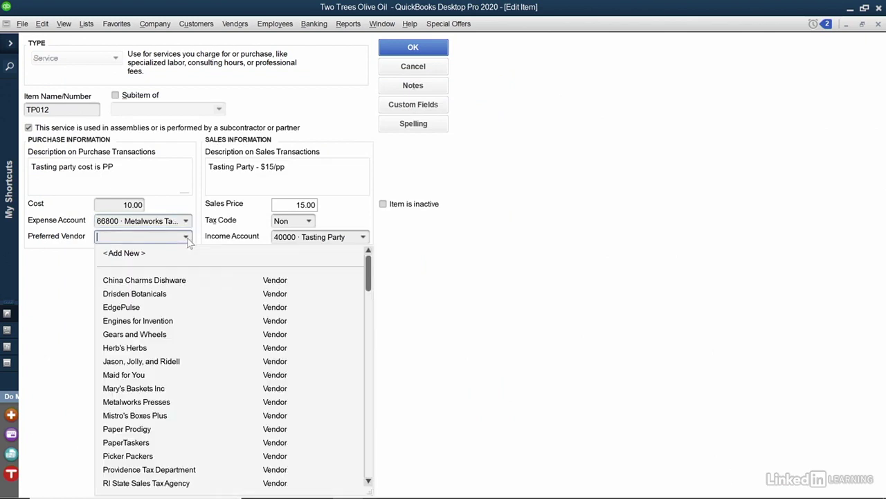
pyautogui.click(154, 402)
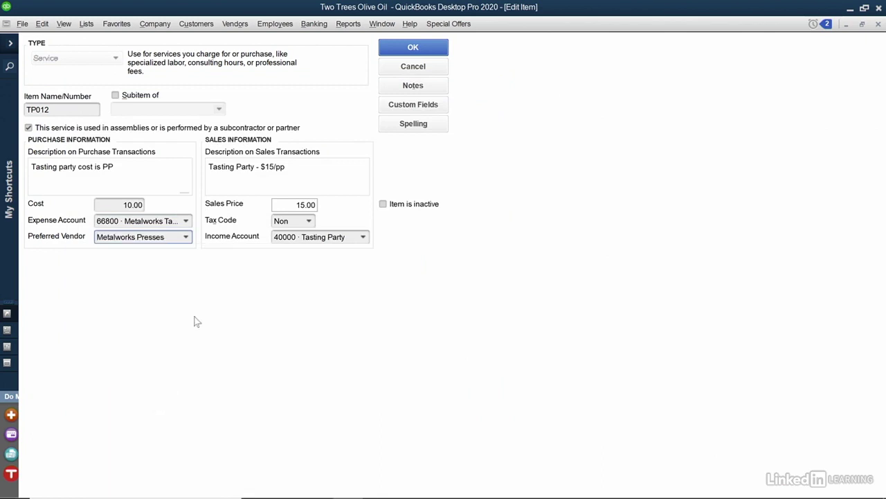
pyautogui.click(406, 51)
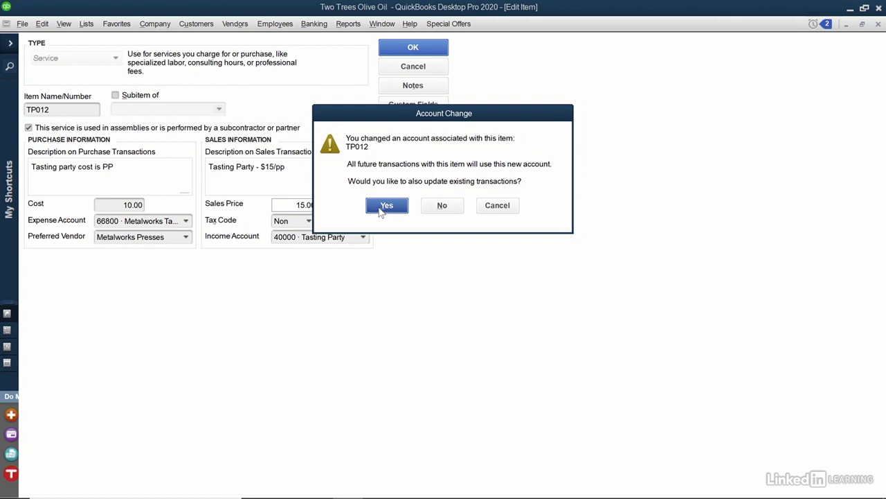
pyautogui.click(383, 207)
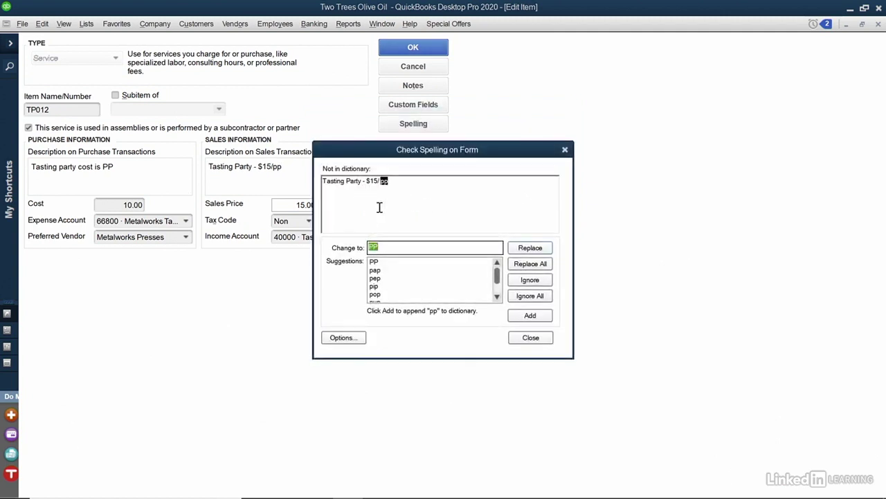
pyautogui.click(547, 338)
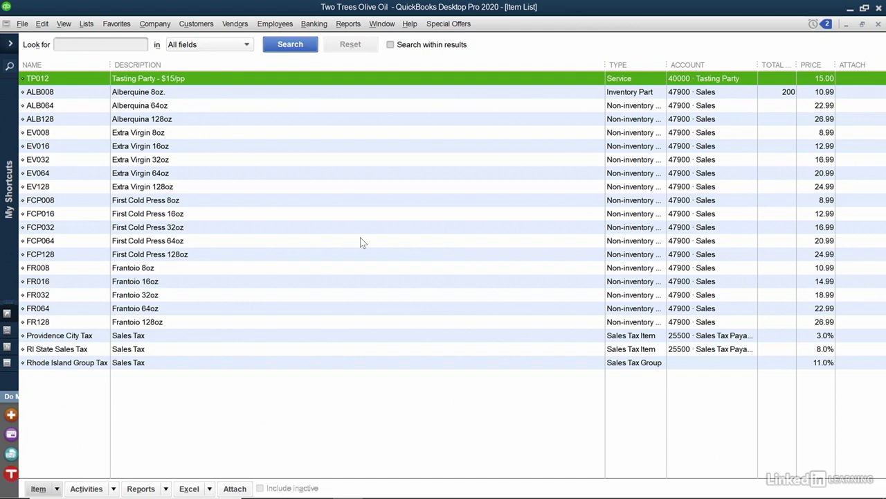
# - Mark item ALB064 as used in assemblies or bought for a specific job, with purchase description "Alberquina 64oz" and cost 12.99
pyautogui.doubleClick(158, 109)
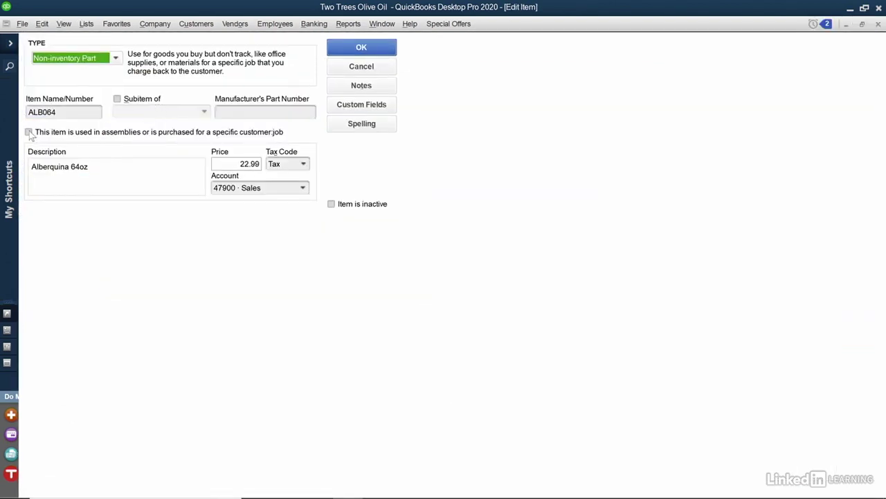
pyautogui.click(29, 132)
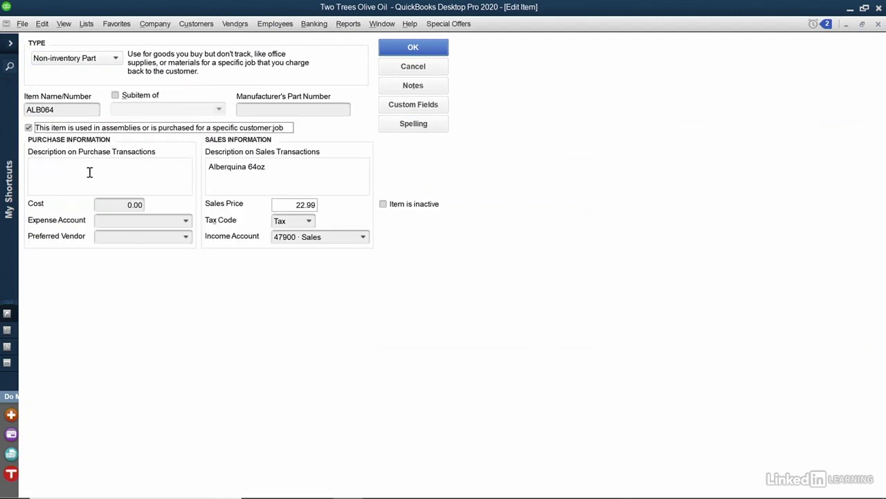
pyautogui.click(91, 187)
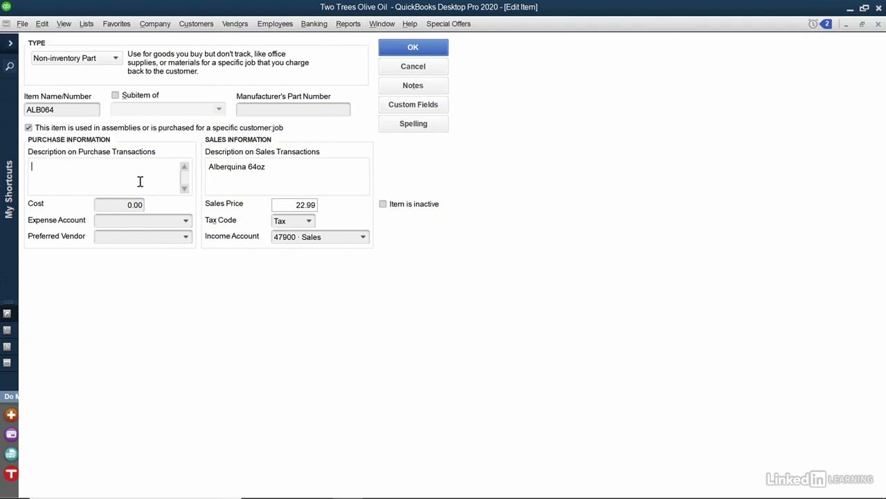
pyautogui.write('Alberquina 64oz')
pyautogui.click(125, 204)
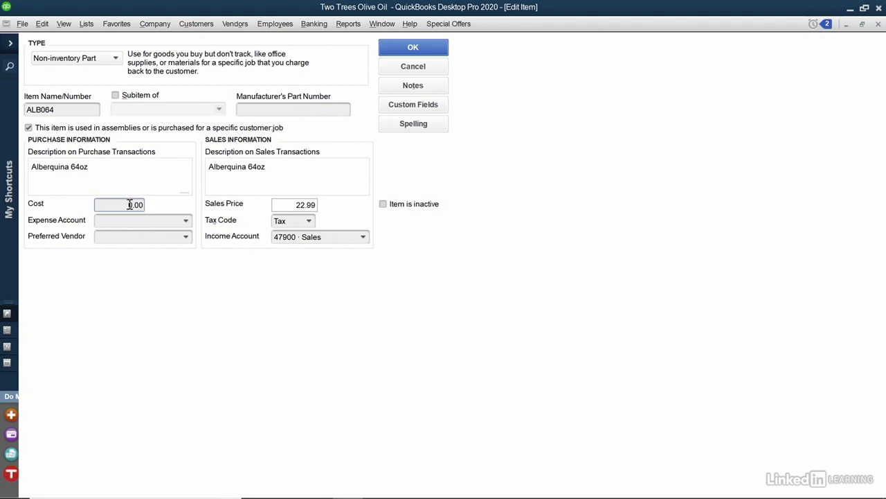
pyautogui.write('12.99')
# - Assign ALB064 the expense account 50000 Cost of Goods Sold and the preferred vendor Drisden Botanicals
pyautogui.click(187, 221)
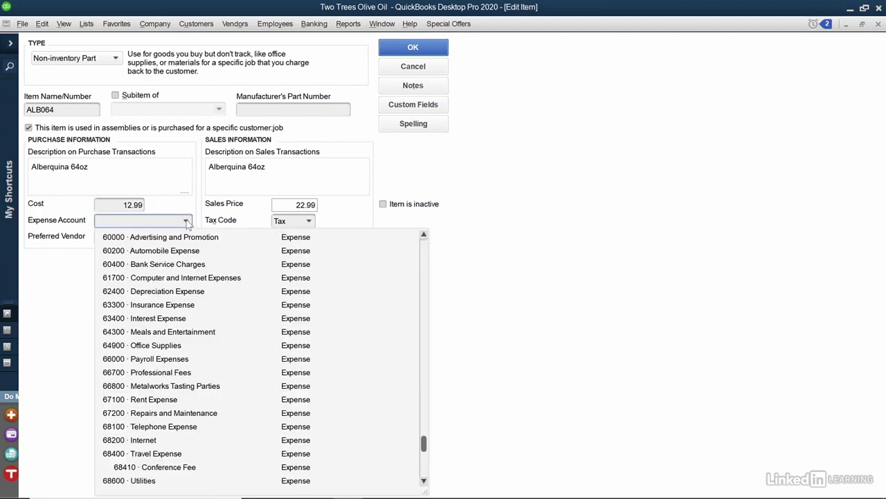
pyautogui.scroll(1, 193, 269)
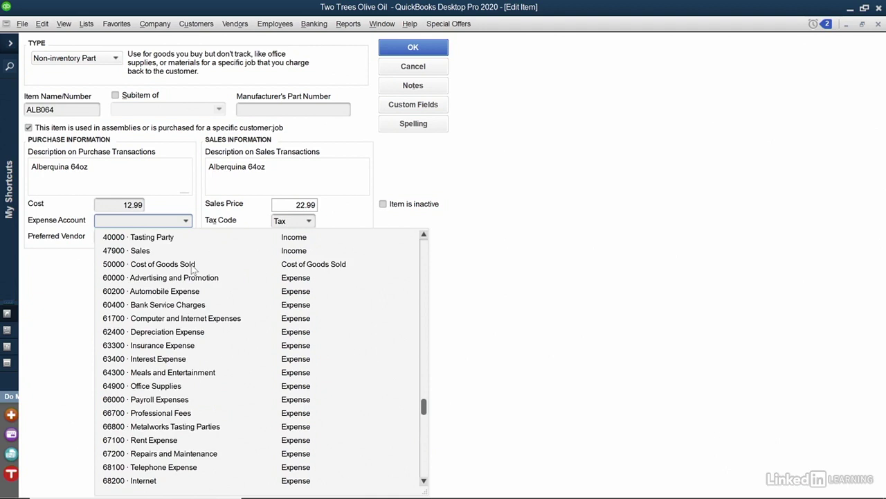
pyautogui.click(192, 265)
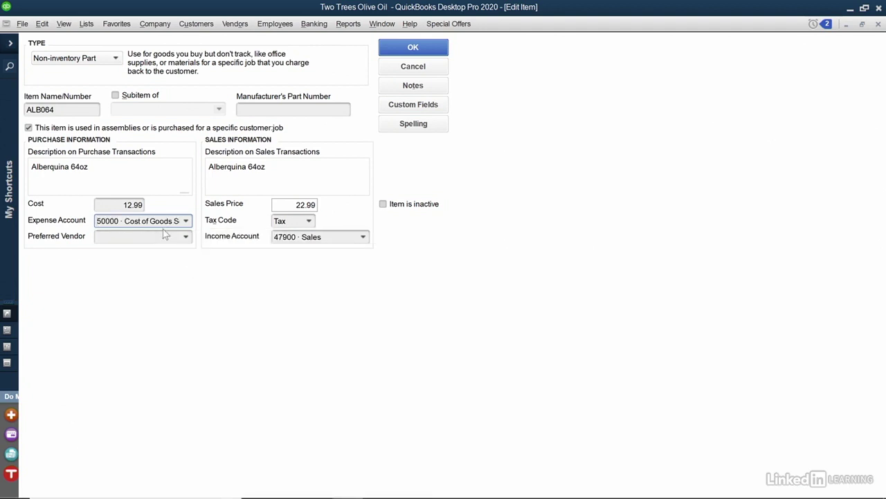
pyautogui.click(187, 237)
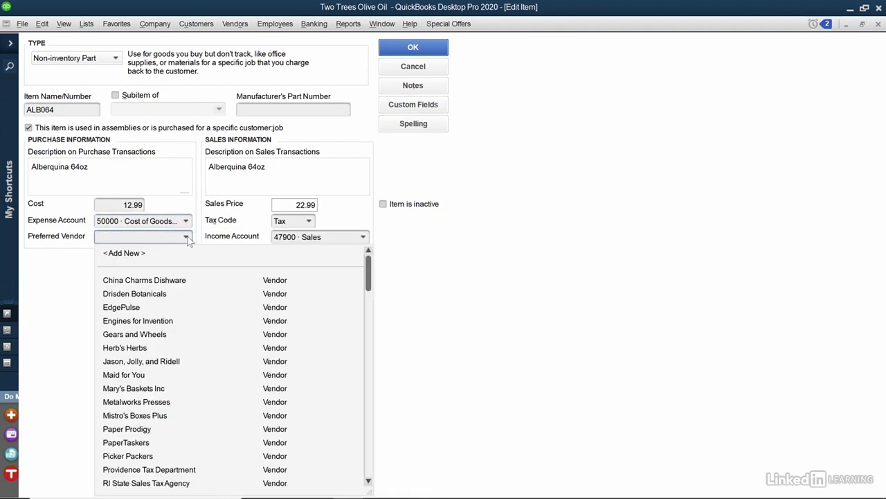
pyautogui.click(163, 295)
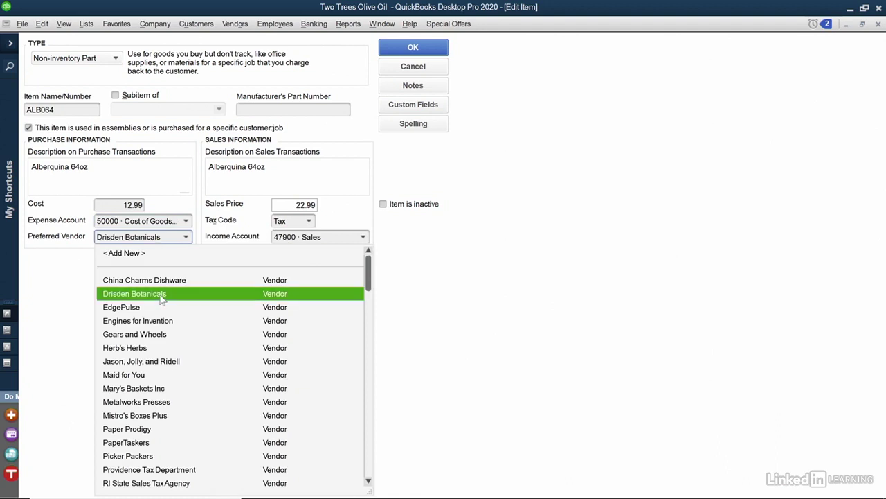
pyautogui.click(160, 295)
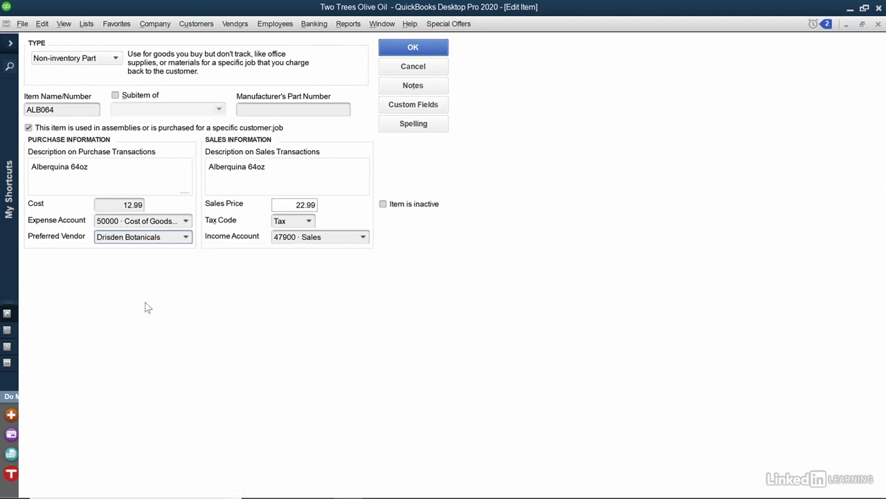
# - Save ALB064, updating existing transactions and skipping the spelling corrections, and close the item list
pyautogui.click(396, 49)
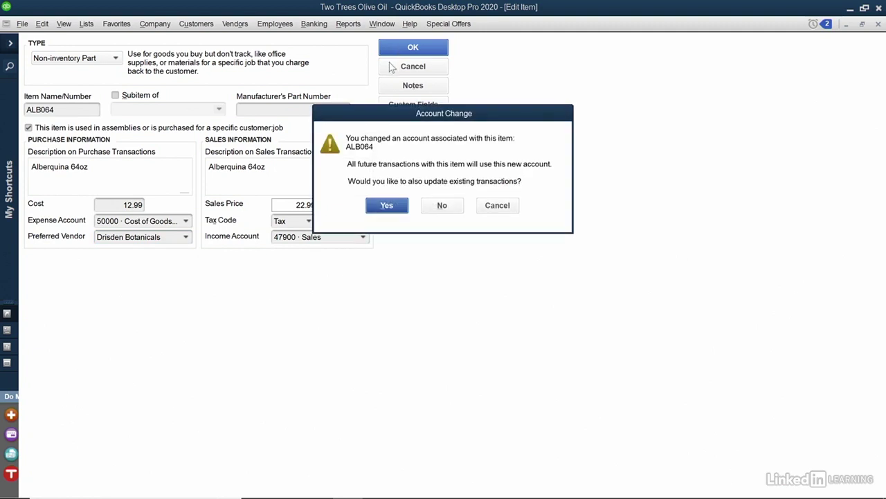
pyautogui.click(386, 205)
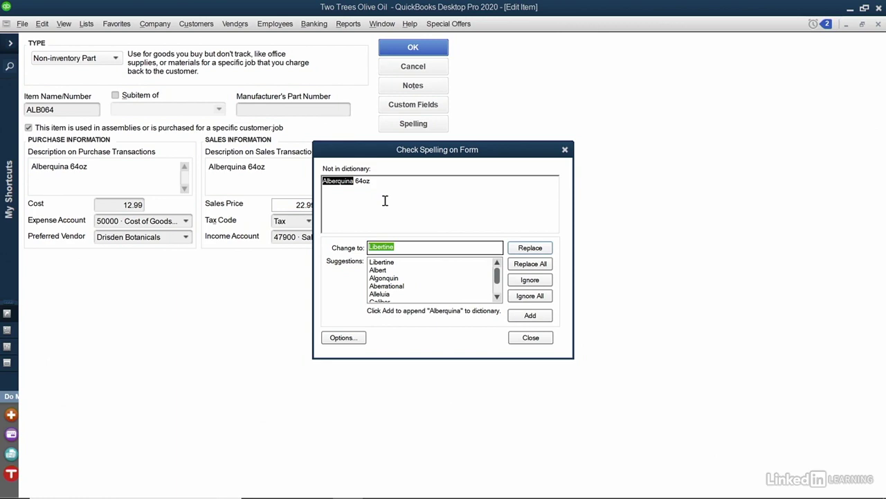
pyautogui.click(531, 338)
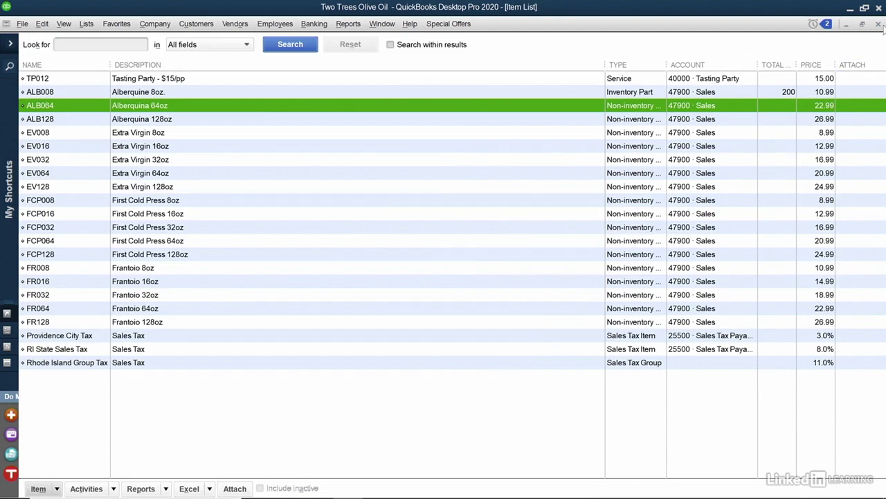
pyautogui.click(878, 25)
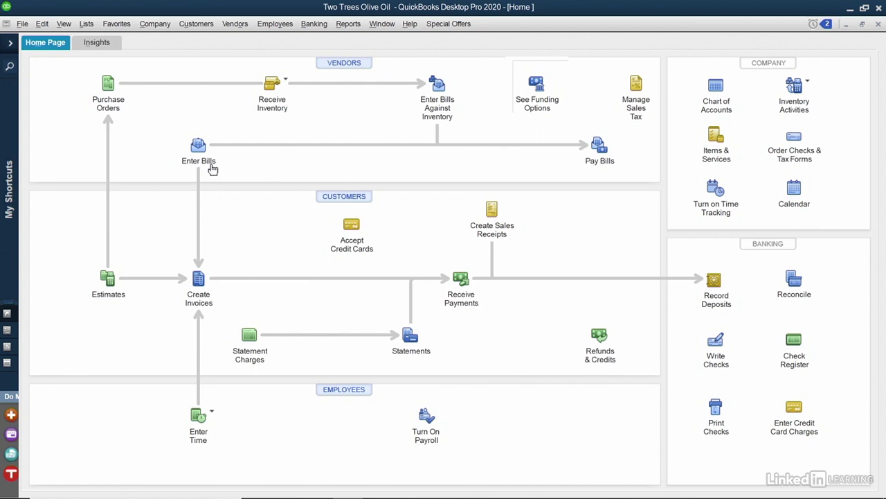
# - Review the items and quantities on the customer's most recent estimate and close it without changes
pyautogui.click(100, 280)
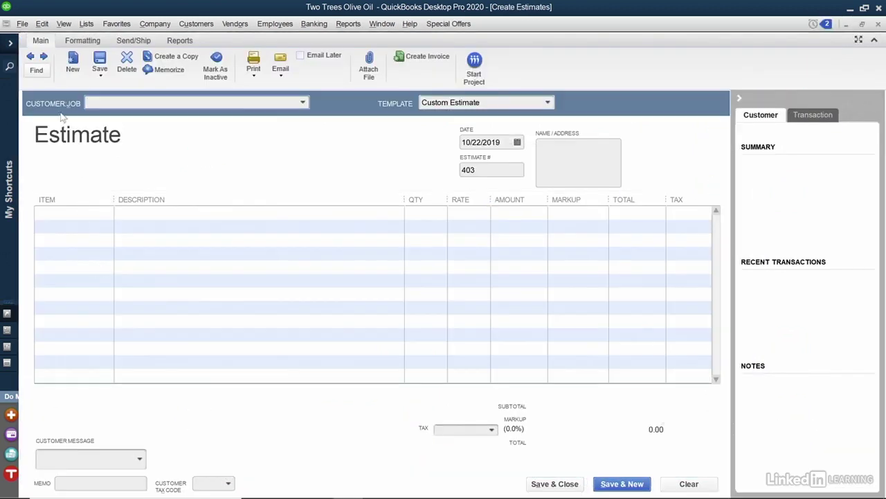
pyautogui.click(30, 56)
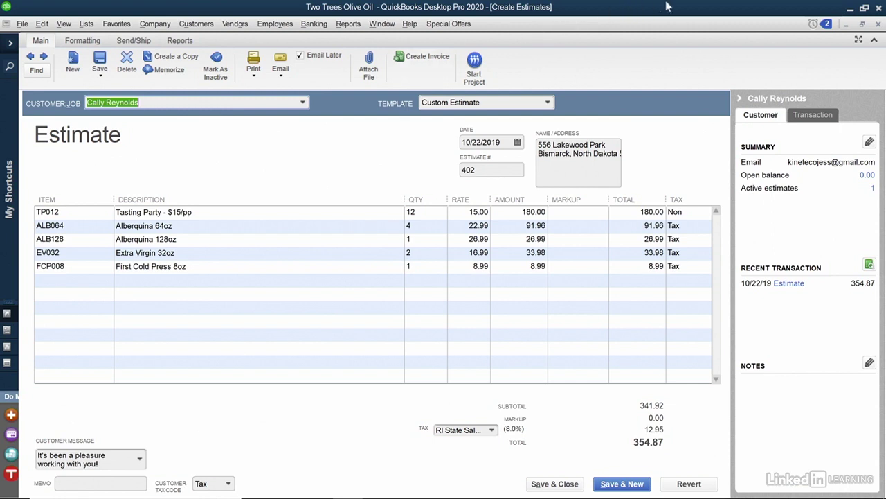
pyautogui.click(878, 25)
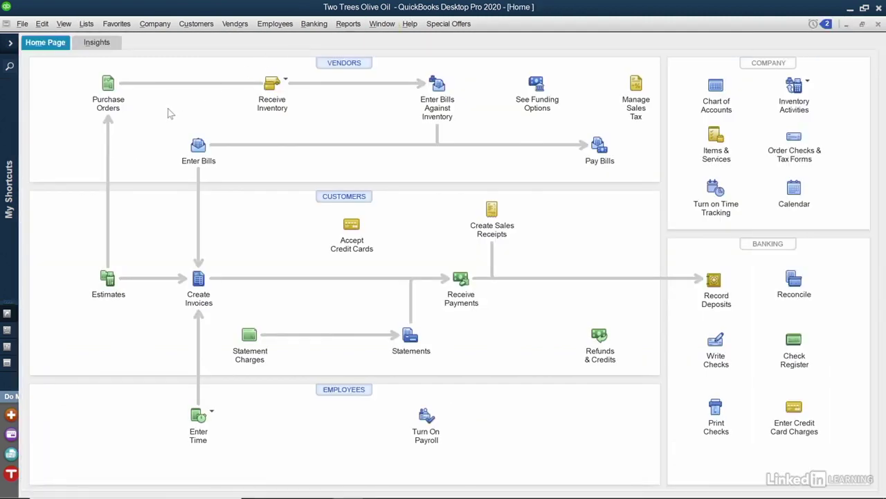
# - Create a purchase order for the vendor Metalworks Presses
pyautogui.click(101, 79)
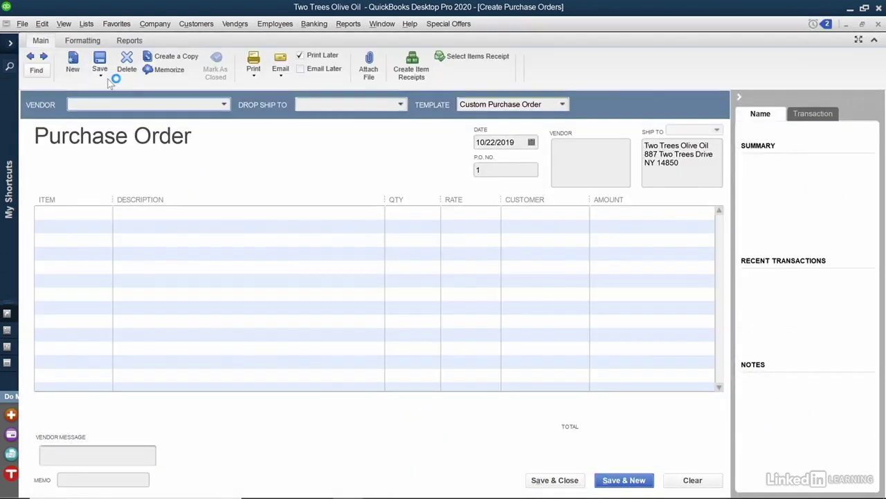
pyautogui.click(224, 105)
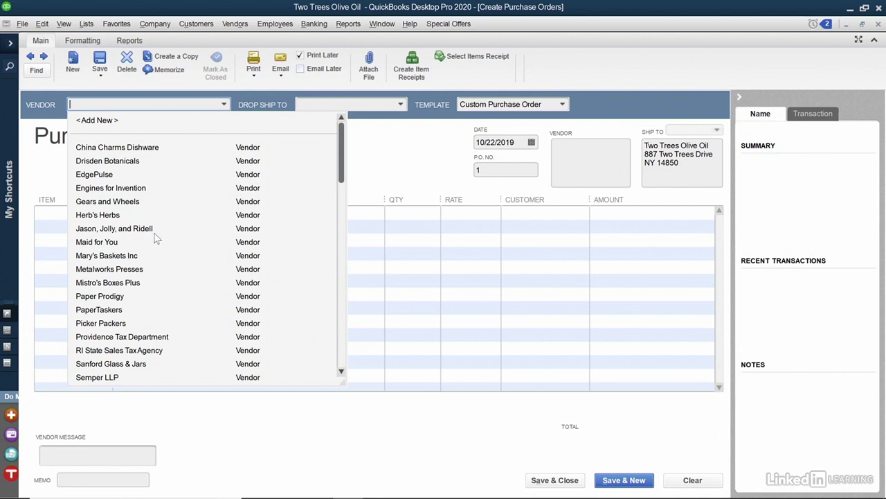
pyautogui.click(148, 270)
pyautogui.click(147, 270)
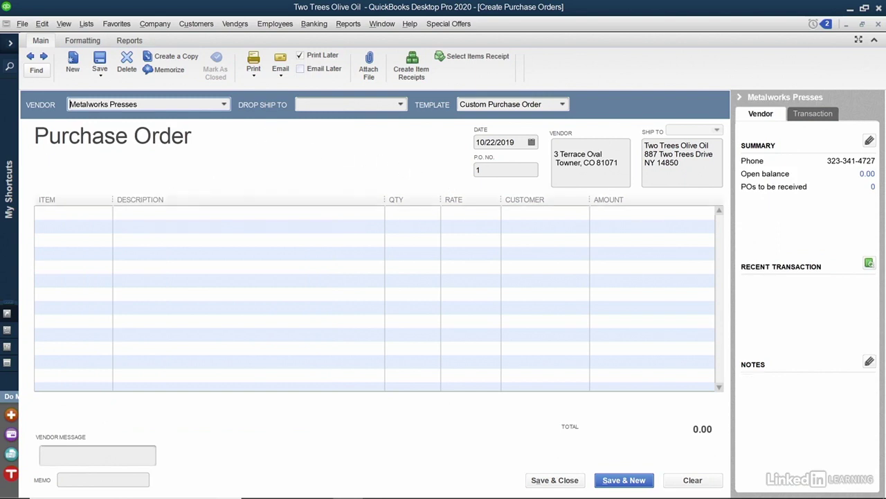
# - Add the tasting party item TP012 with quantity 12 to the order and assign it to the customer from the estimate
pyautogui.click(102, 213)
pyautogui.click(105, 212)
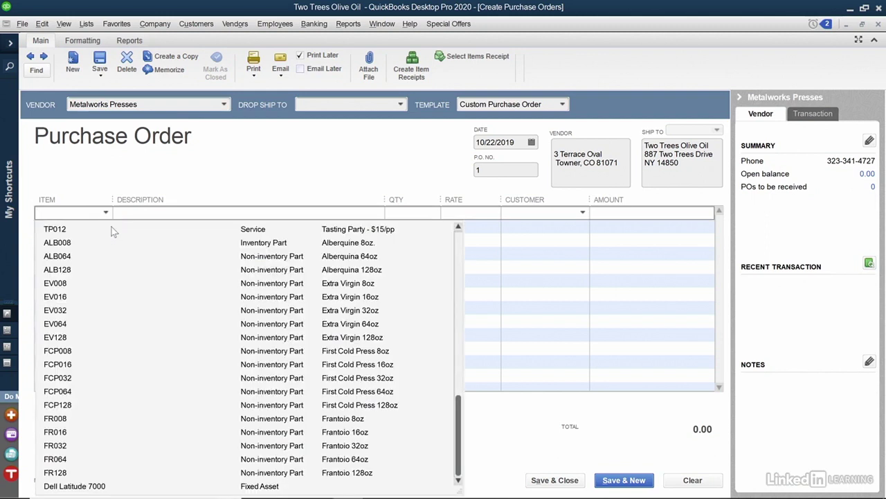
pyautogui.click(113, 234)
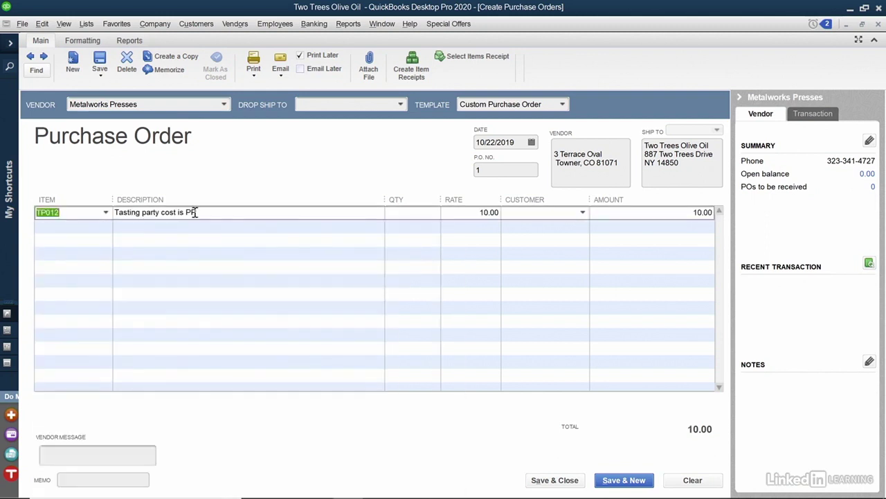
pyautogui.click(431, 218)
pyautogui.write('12')
pyautogui.click(583, 213)
pyautogui.click(547, 297)
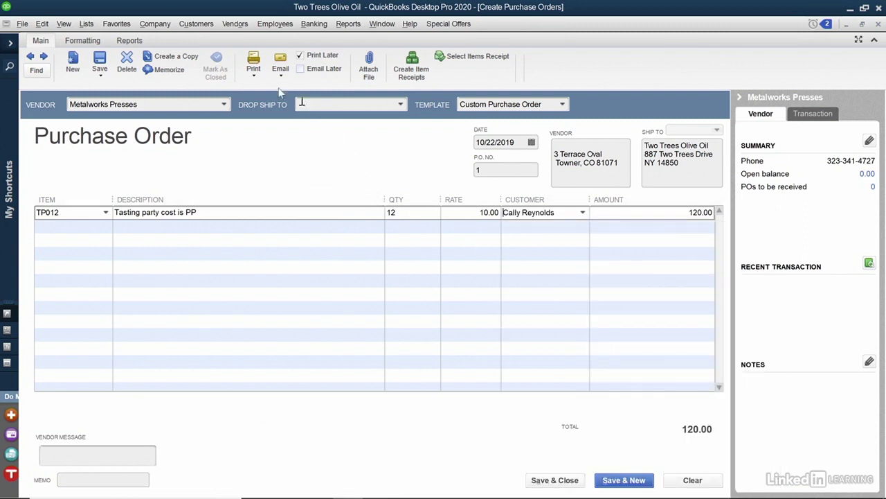
# - Set the order to Email Later instead of Print Later and save it with the vendor's e-mail address confirmed, starting a new order
pyautogui.click(301, 70)
pyautogui.click(635, 485)
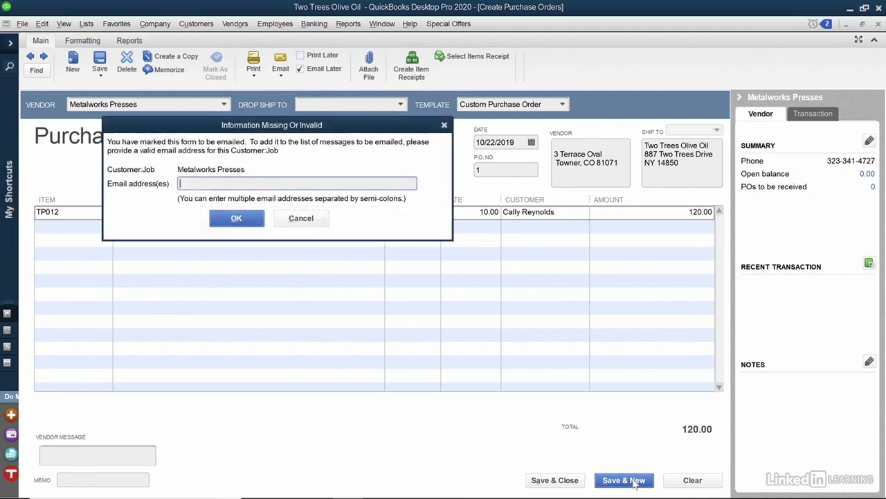
pyautogui.click(237, 224)
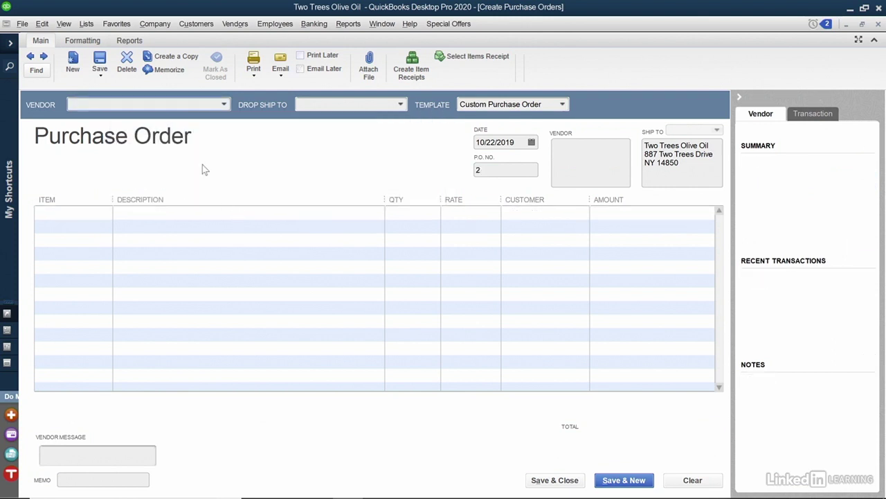
# - Set the new purchase order's vendor to Drisden Botanicals and drop ship it to the customer from the estimate
pyautogui.click(224, 104)
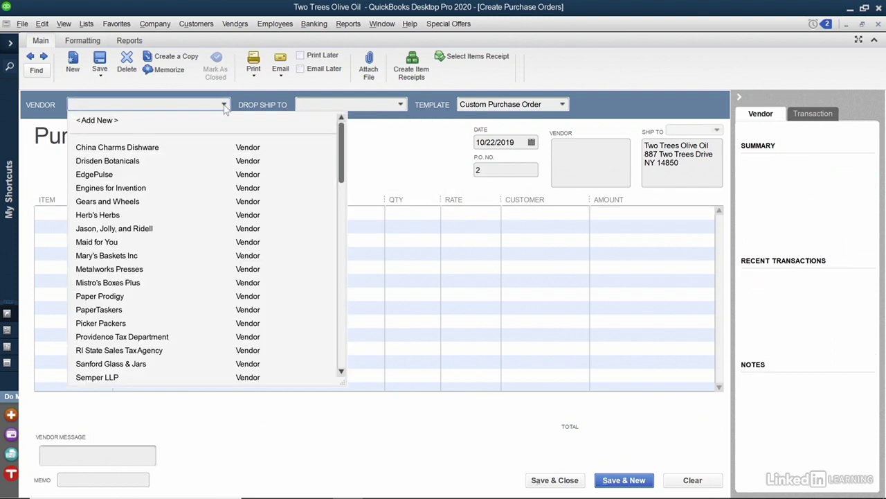
pyautogui.click(165, 161)
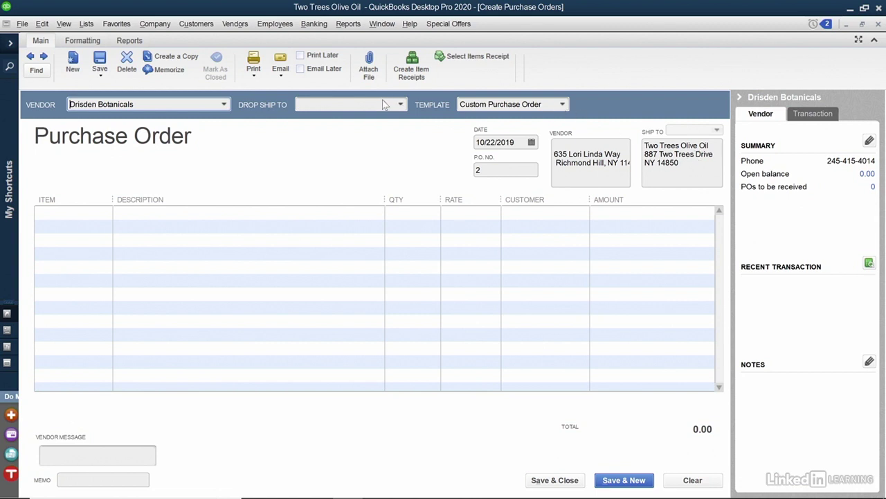
pyautogui.click(401, 105)
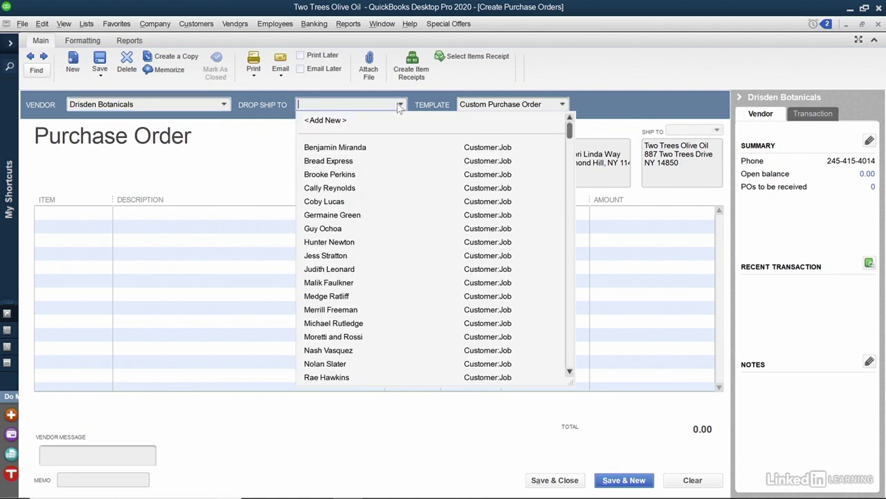
pyautogui.click(362, 188)
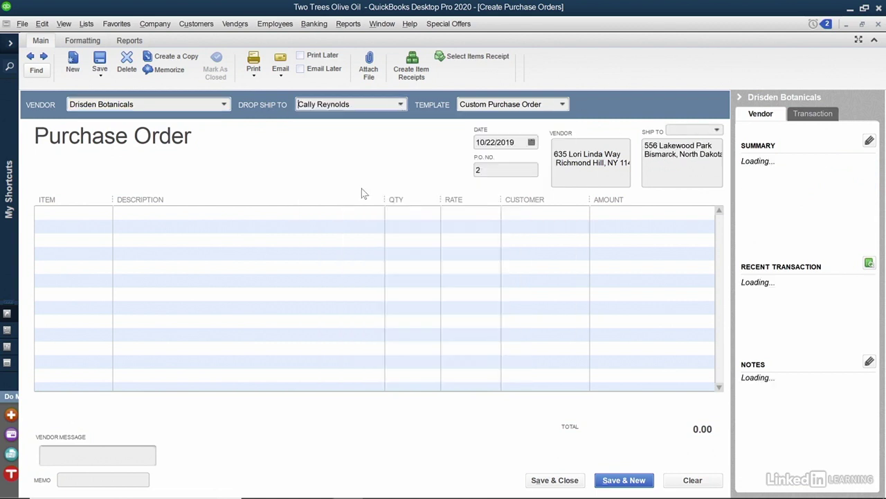